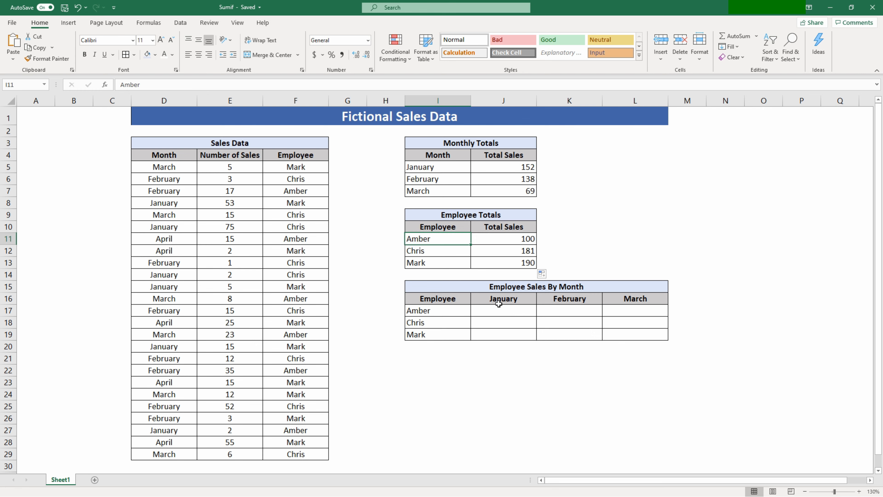
Step: Start a SUMIFS formula in J17 with the Number of Sales data as the absolute sum range $E$5:$E$29
left_click(519, 312)
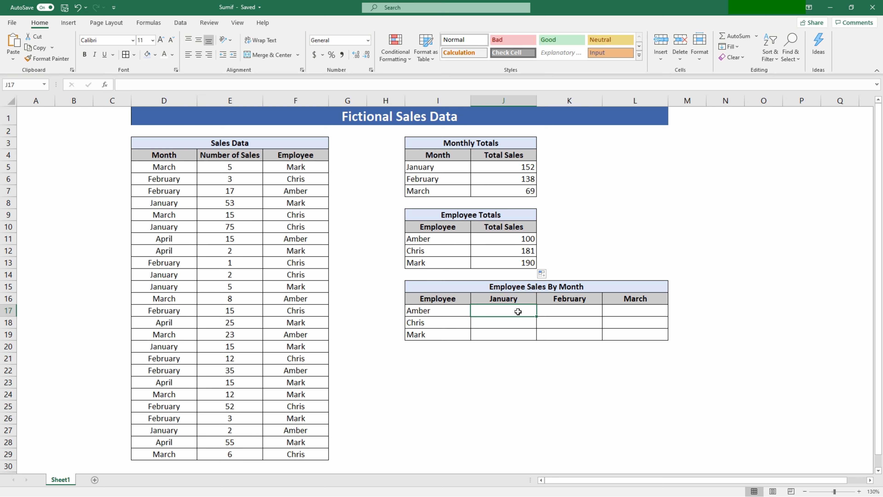
type("=sumifs")
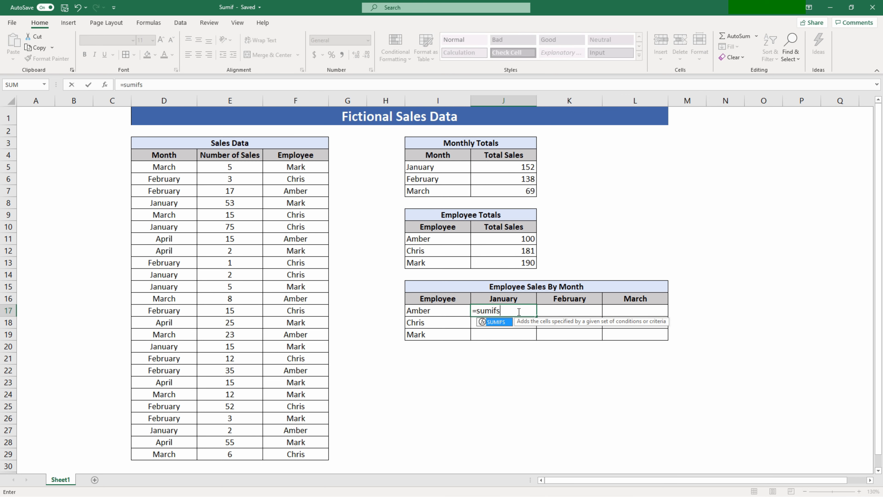
key("Tab")
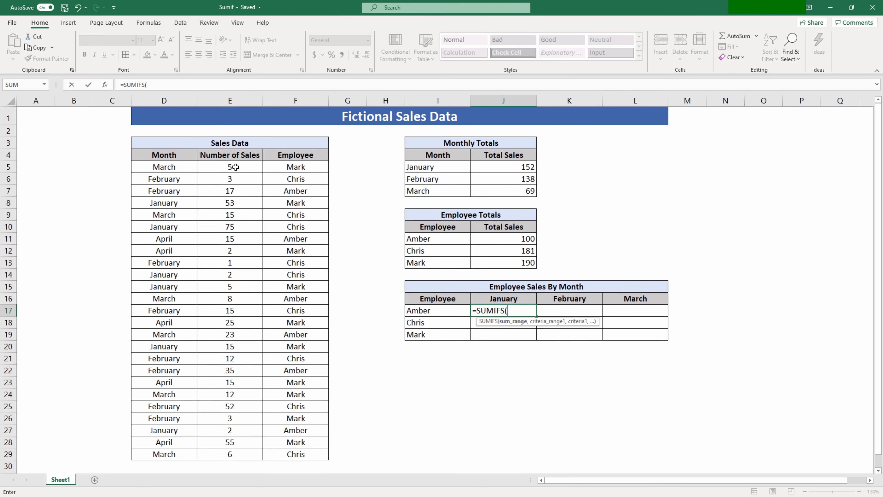
left_click_drag(235, 168, 227, 458)
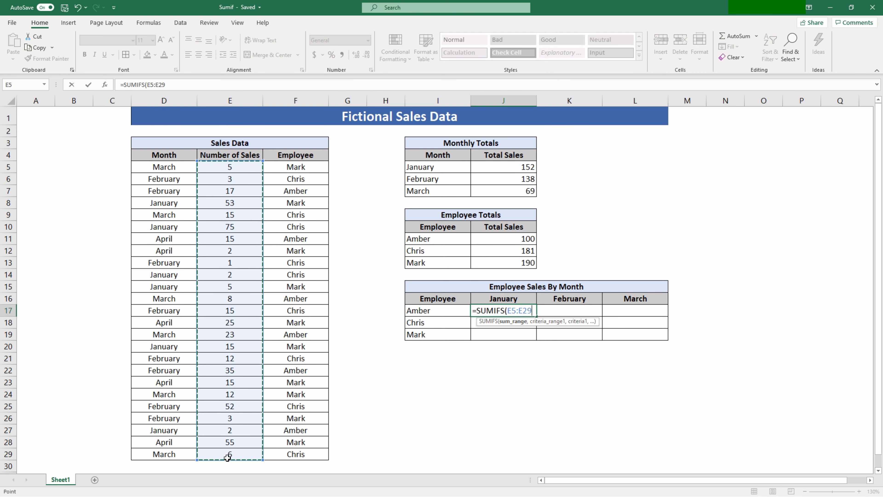
key("F4")
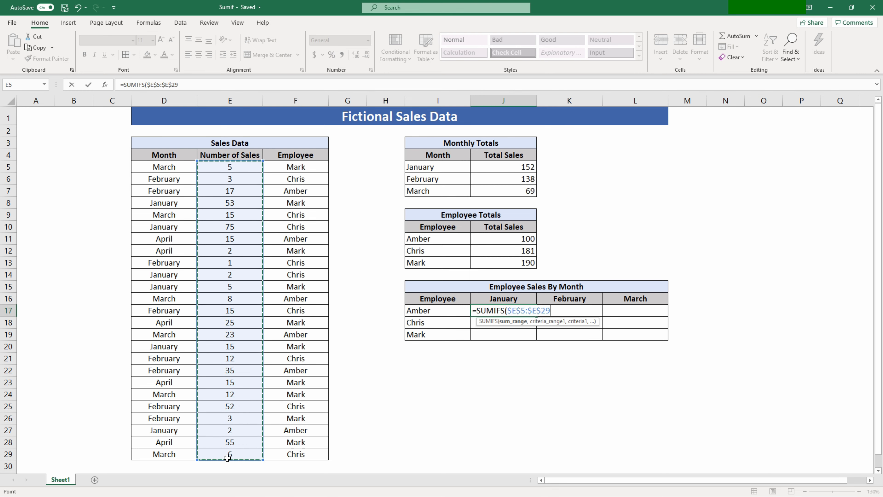
type(",")
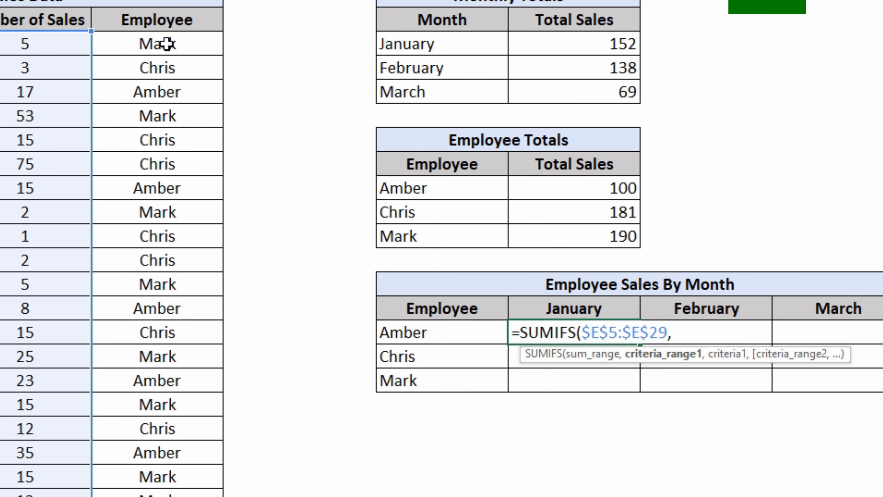
Step: Add the first condition to the formula: absolute criteria range $F$5:$F$29 with the employee cell $I$17 as criterion
left_click_drag(167, 44, 147, 492)
left_click_drag(290, 392, 289, 456)
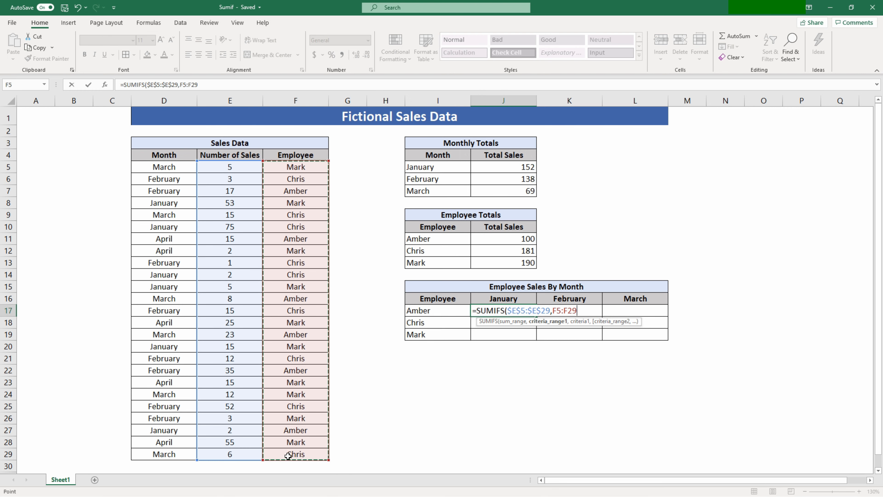
key("F4")
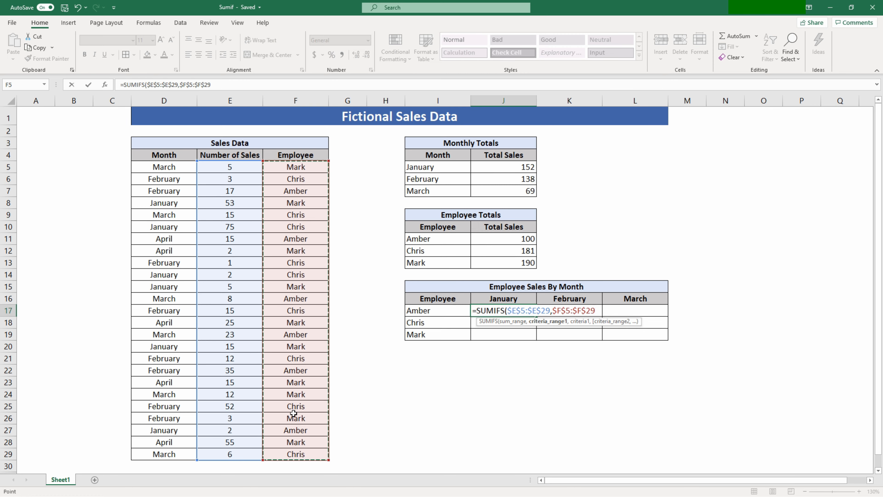
type(",")
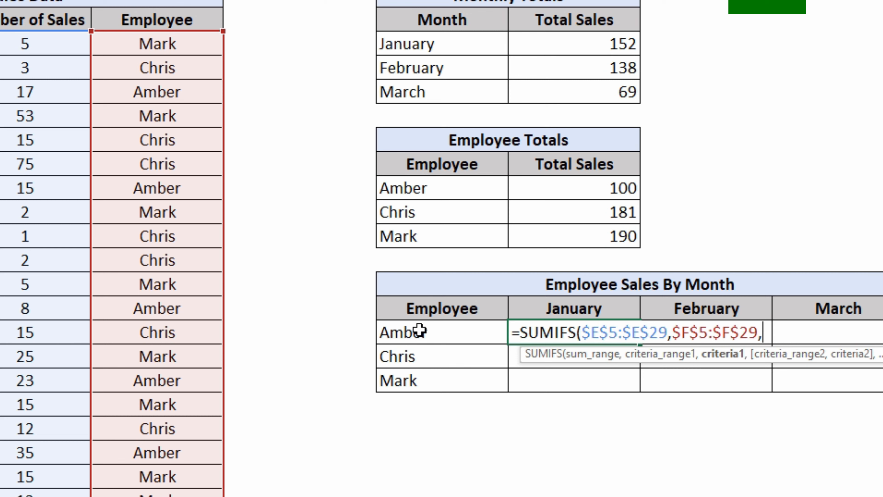
left_click(438, 332)
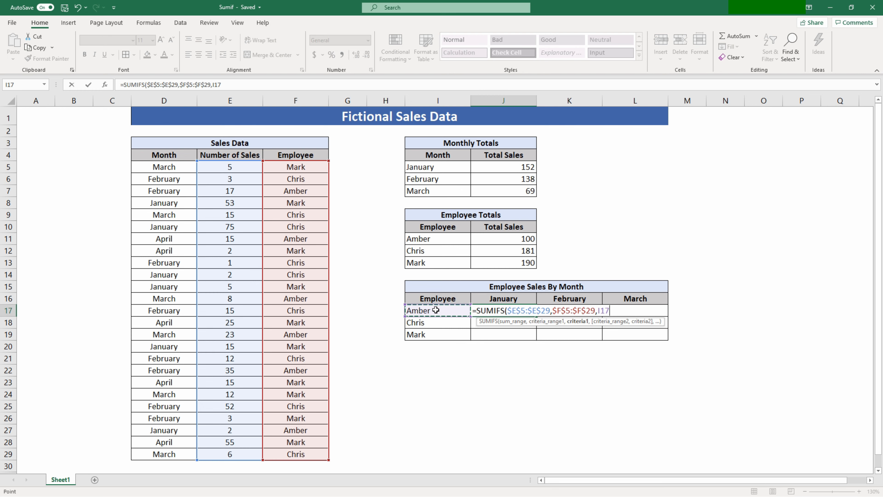
key("F4")
type(",")
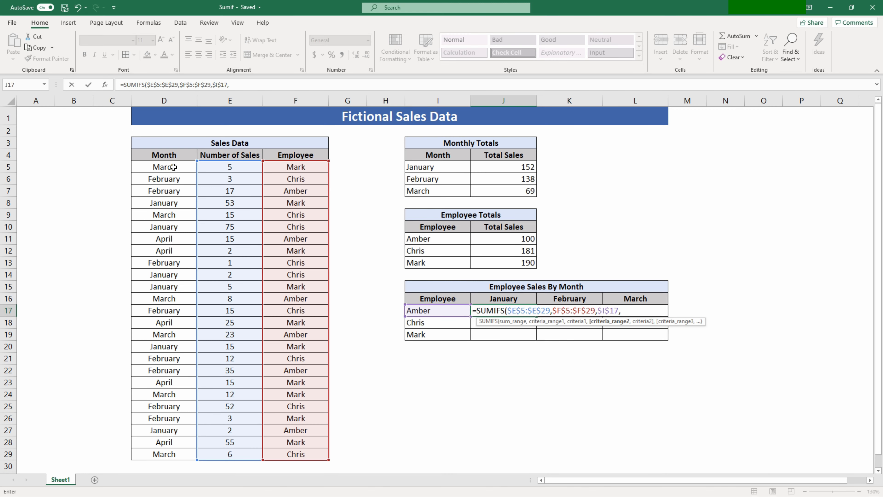
Step: Add the second condition with month range $D$5:$D$29 and row-locked criterion J$16, and complete the SUMIFS formula
left_click_drag(174, 167, 173, 450)
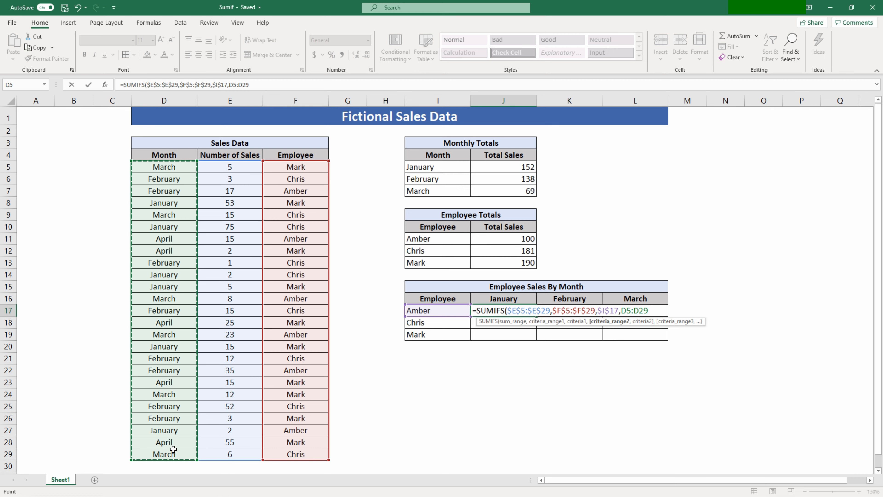
key("F4")
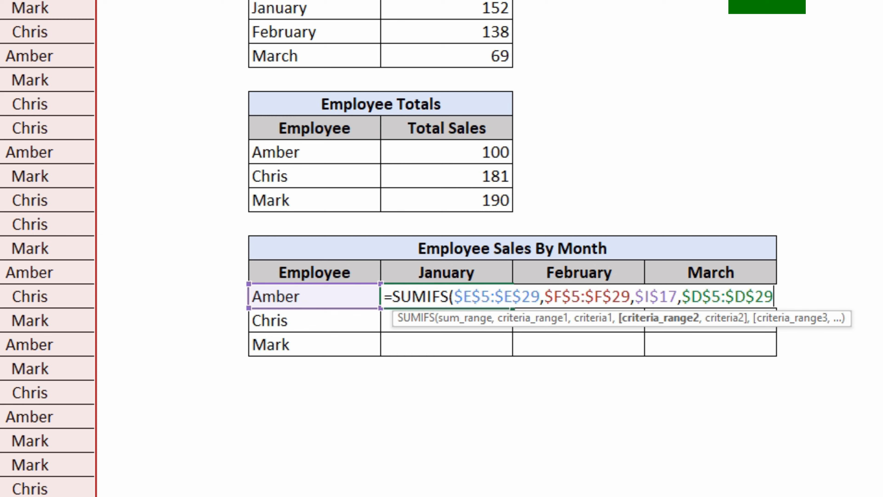
type(",")
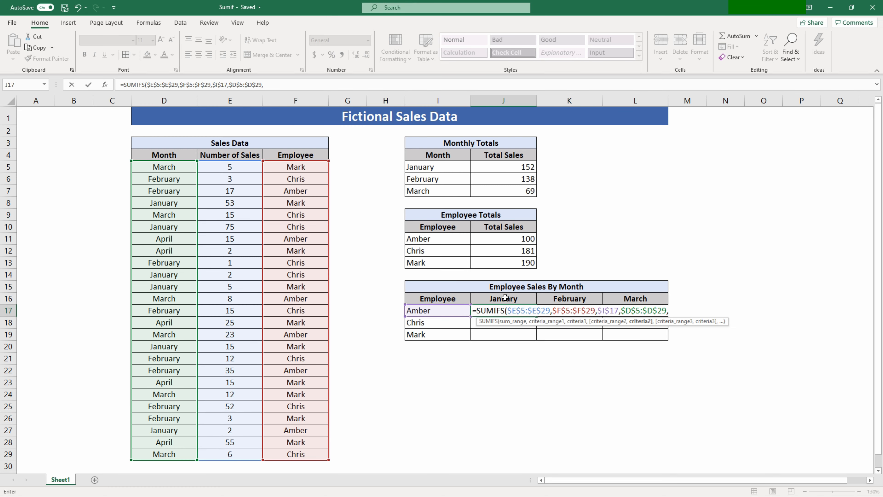
left_click(505, 297)
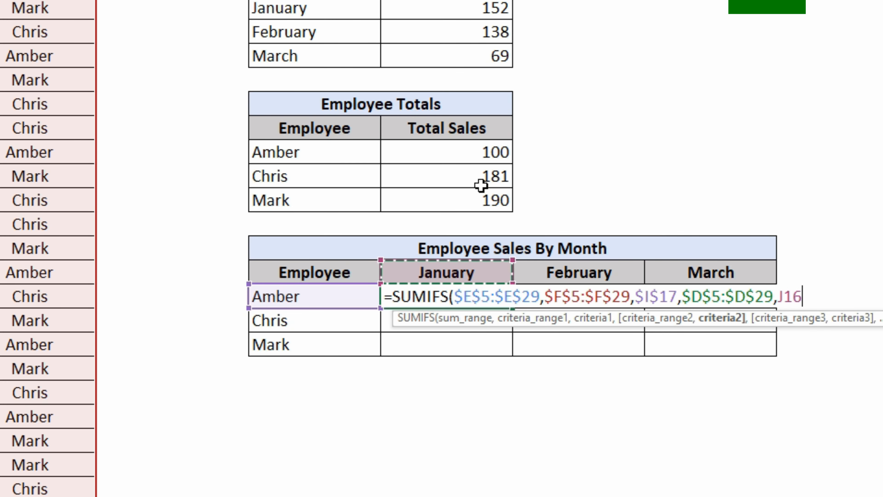
key("F4")
key("F4")
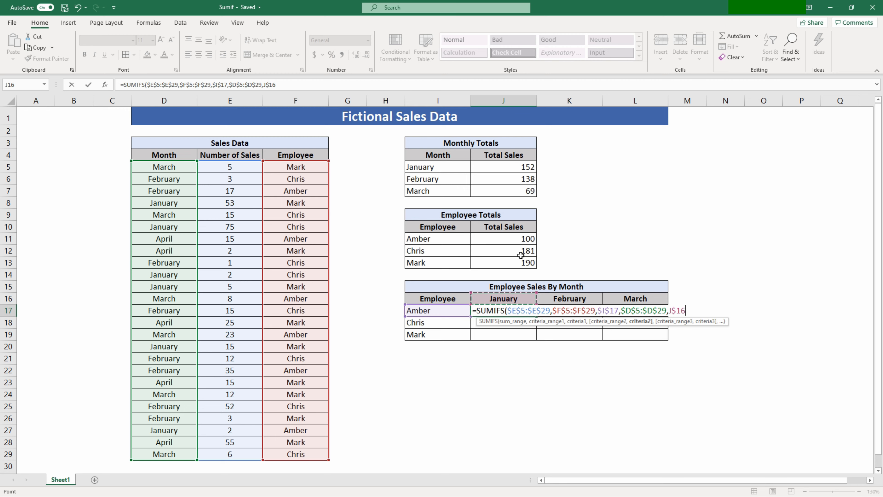
type(")")
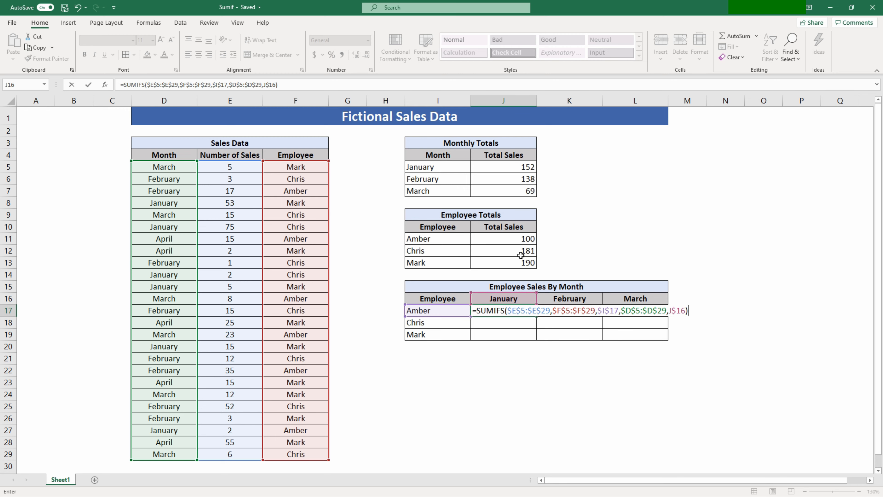
key("Return")
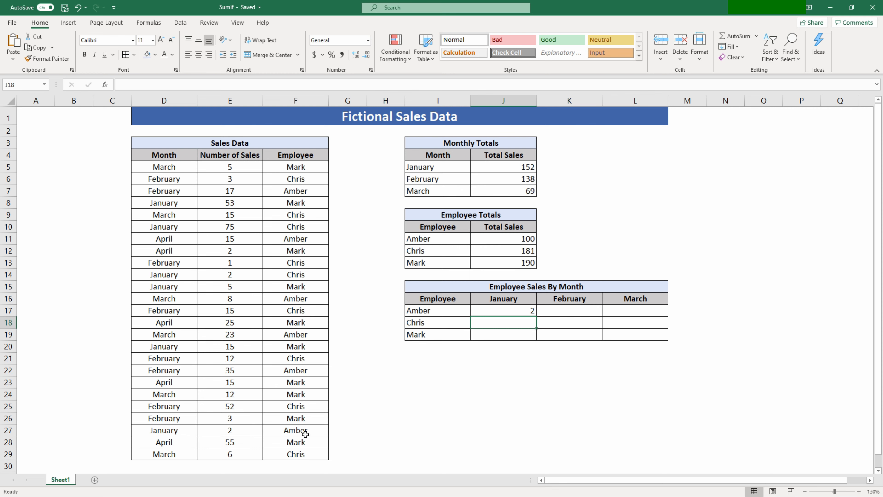
Step: Fill the SUMIFS formula from J17 across to L17 and inspect the references of the copied formula in K17
left_click(498, 311)
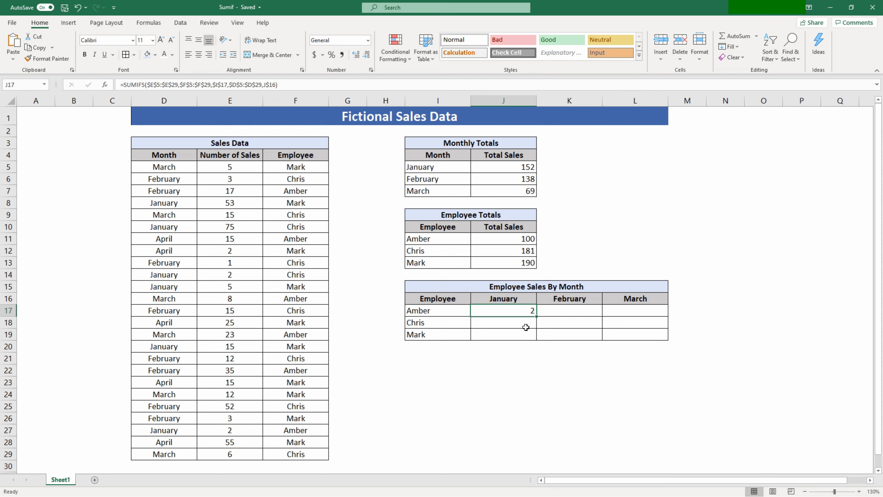
left_click_drag(538, 318, 638, 313)
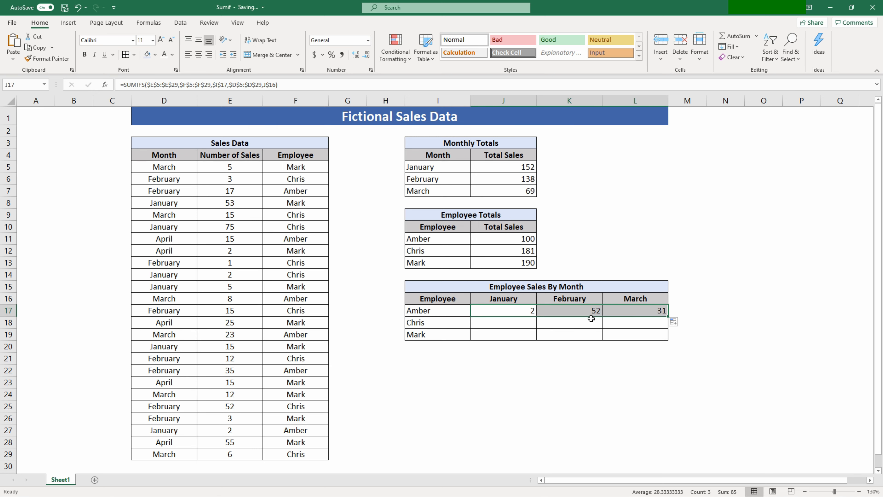
left_click(579, 312)
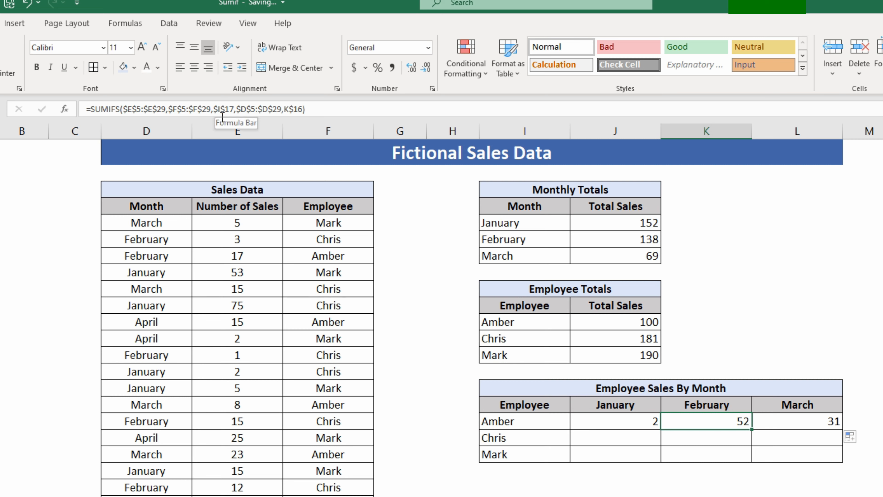
left_click(329, 108)
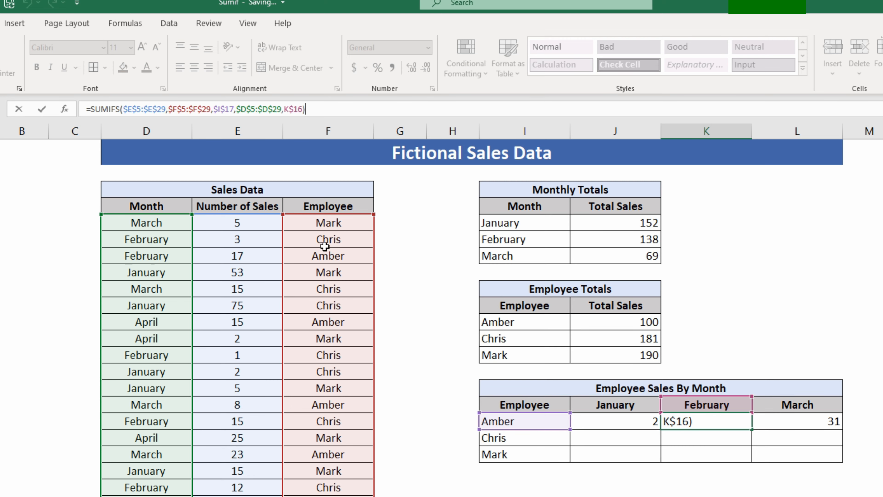
key("Return")
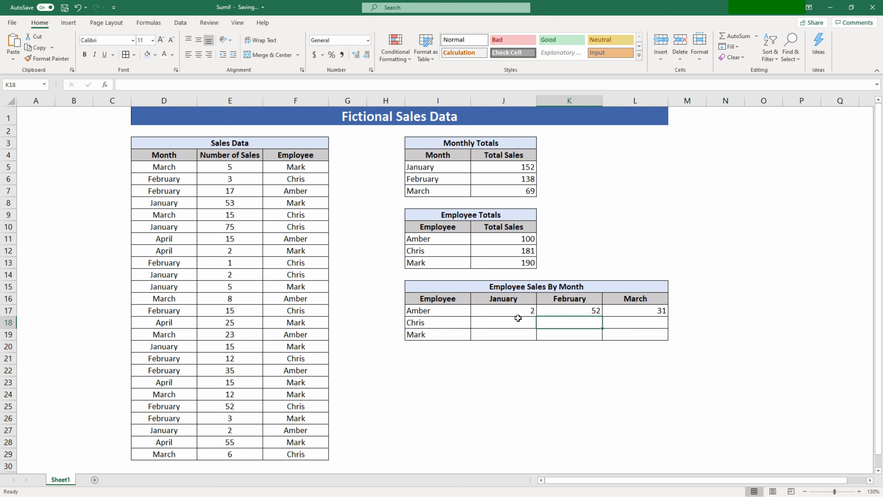
Step: Change the employee criterion in J17's SUMIFS formula to the fully relative reference I17
left_click(512, 311)
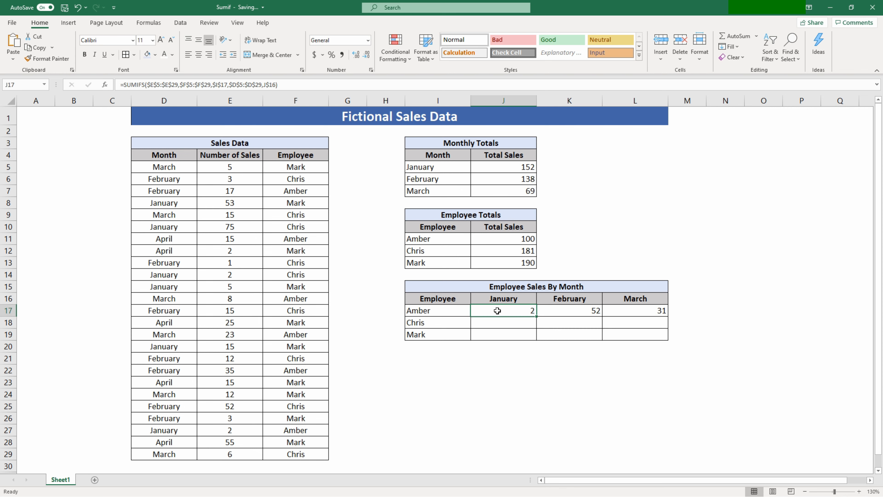
left_click(204, 84)
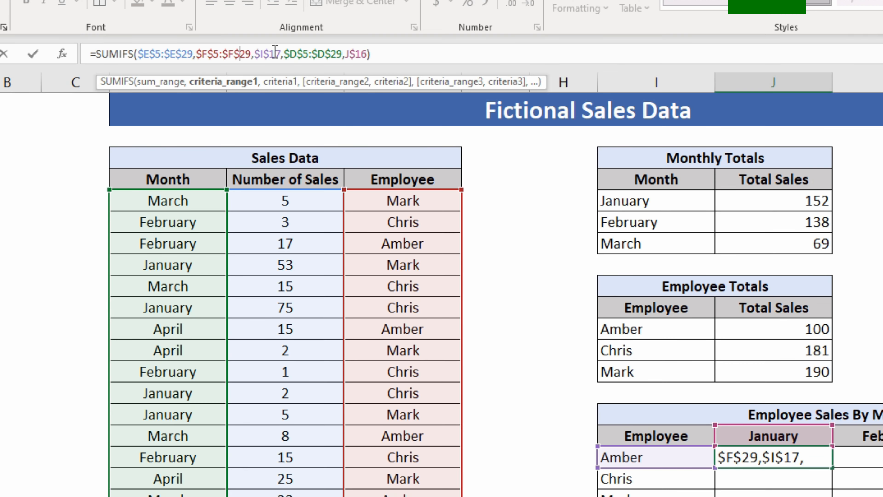
left_click(275, 54)
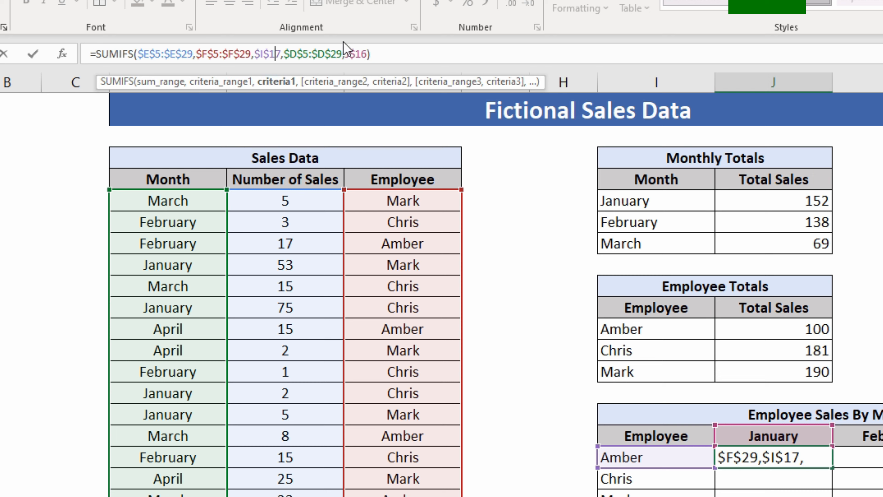
key("F4")
key("F4")
key("F4")
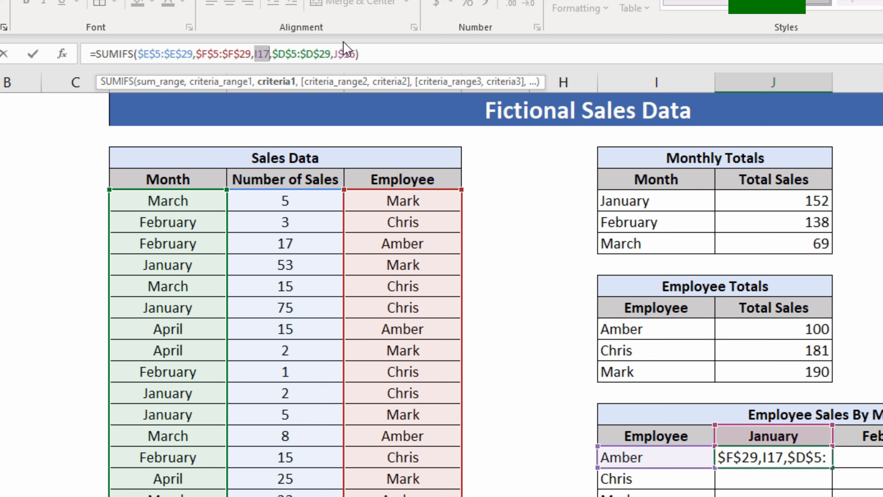
left_click(350, 52)
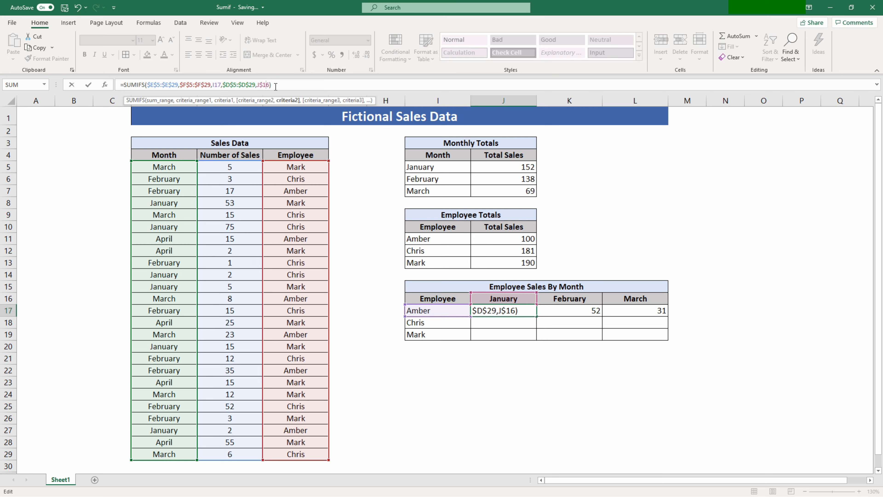
key("Return")
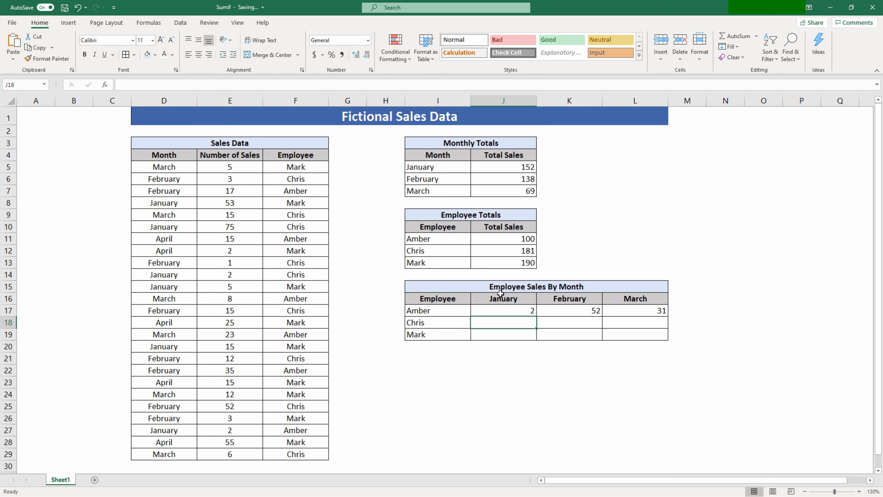
Step: Fill the January formula from J17 down to J19 and compare the references in J18, K17 and L17
left_click(514, 309)
left_click_drag(537, 316, 538, 340)
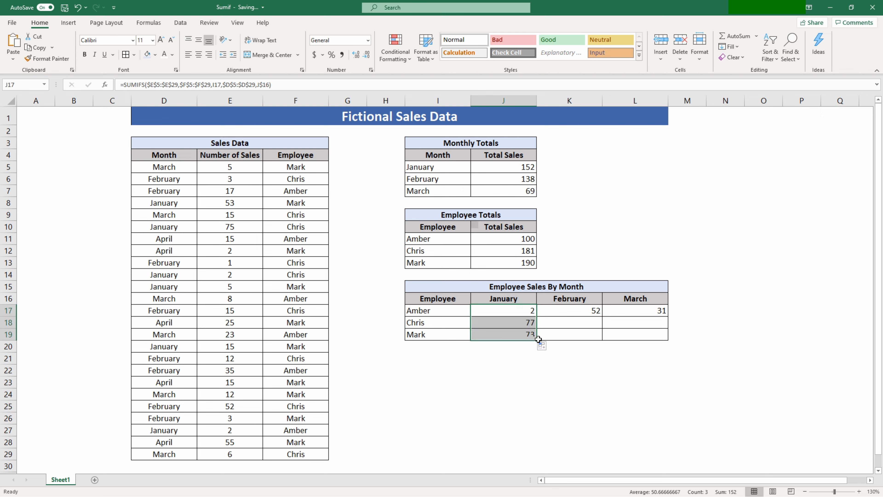
left_click(518, 323)
left_click(318, 83)
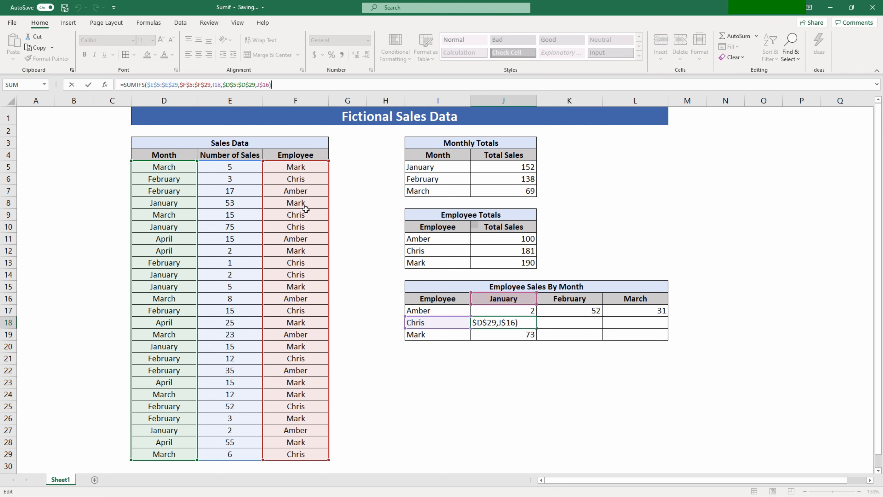
key("ctrl+Return")
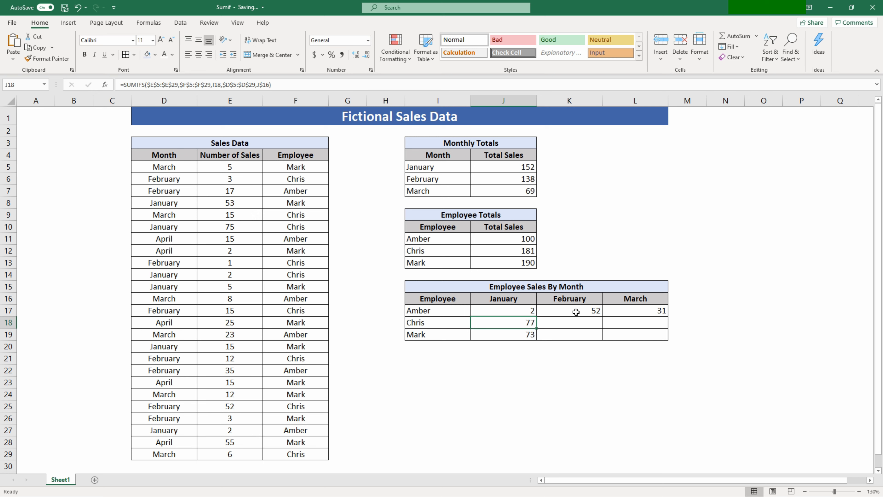
left_click(576, 313)
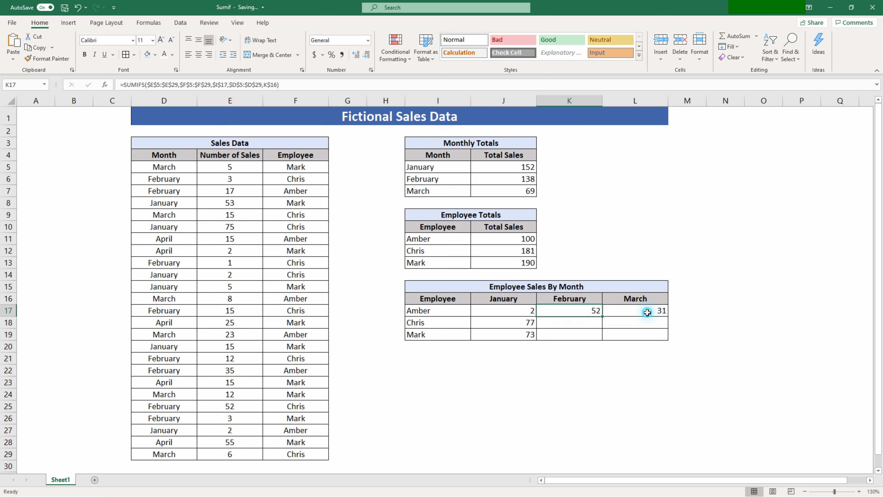
left_click(647, 312)
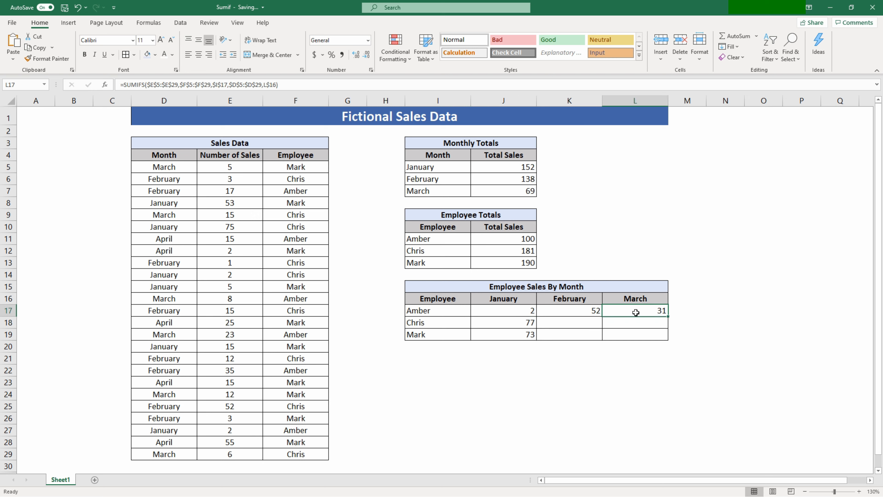
left_click(515, 326)
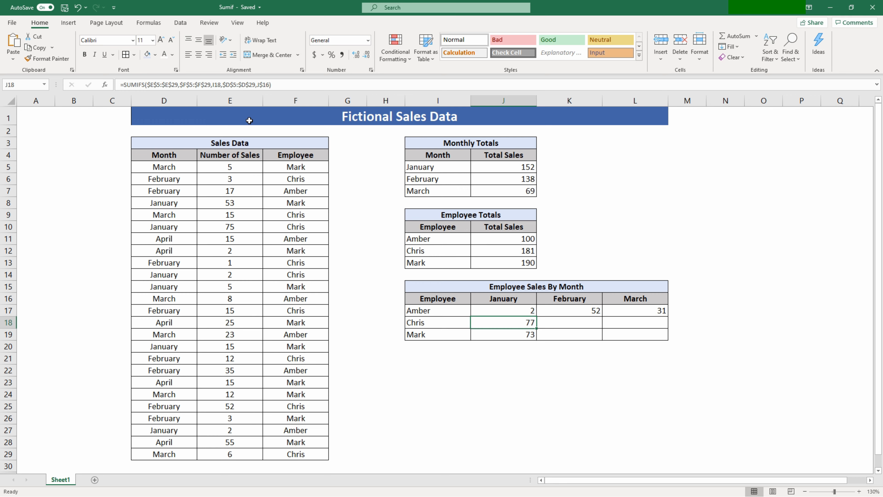
Step: Make the employee criteria absolute in the January SUMIFS formulas, using $I$18 in J18 and $I$19 in J19
left_click(295, 85)
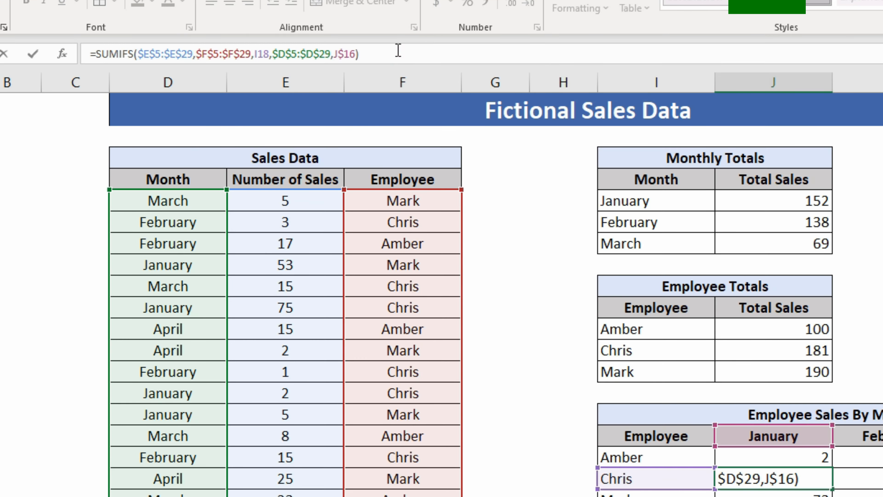
left_click(262, 53)
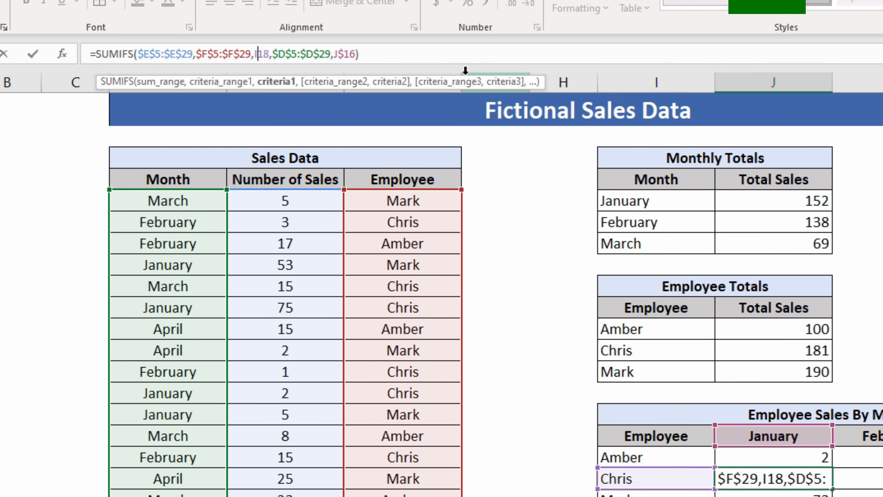
key("F4")
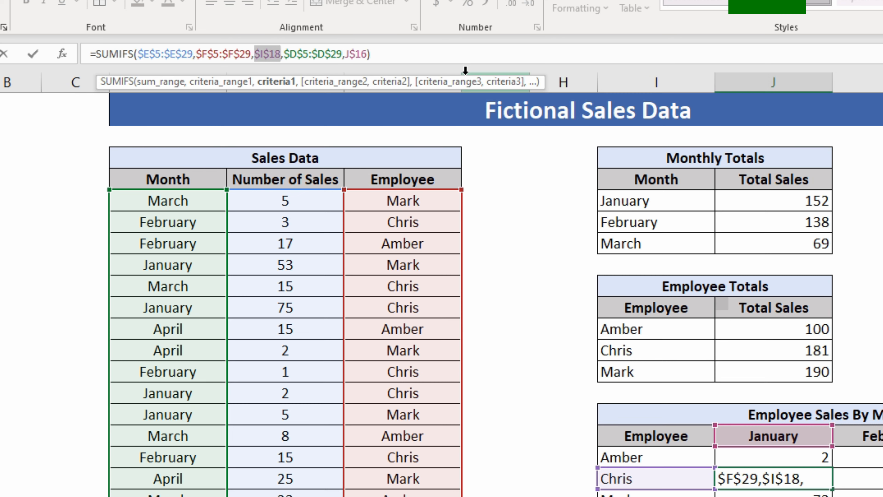
key("Return")
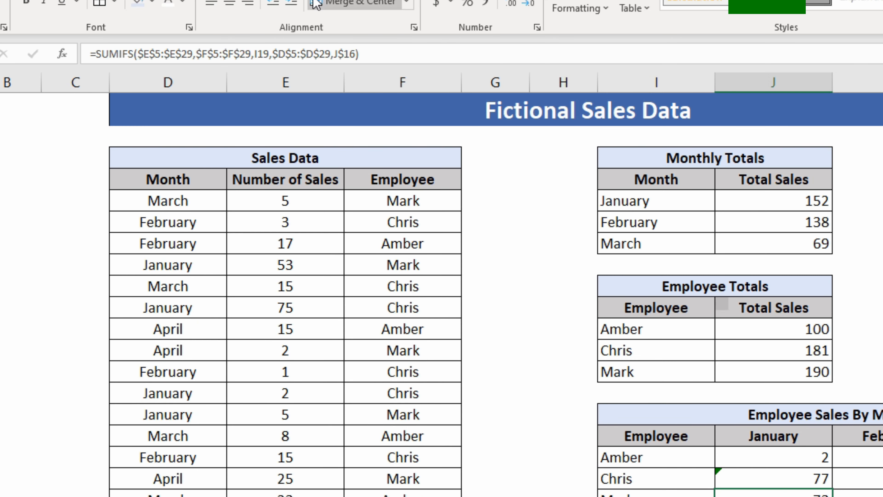
left_click(263, 53)
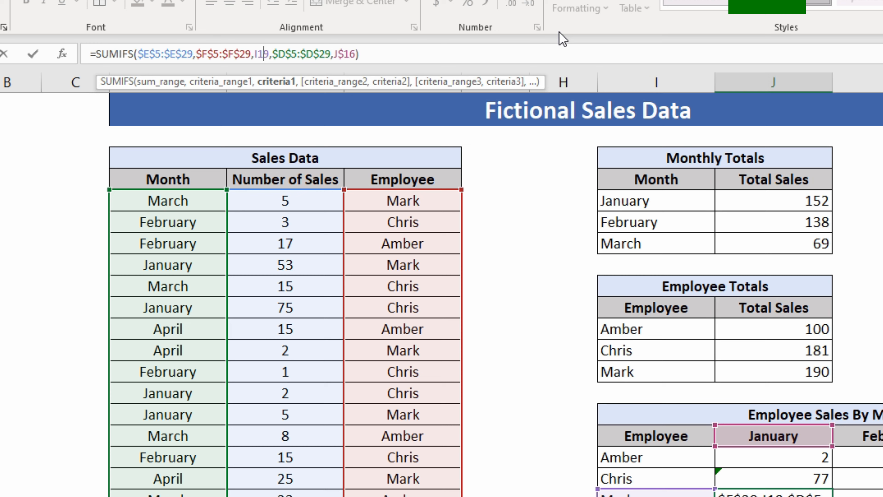
key("F4")
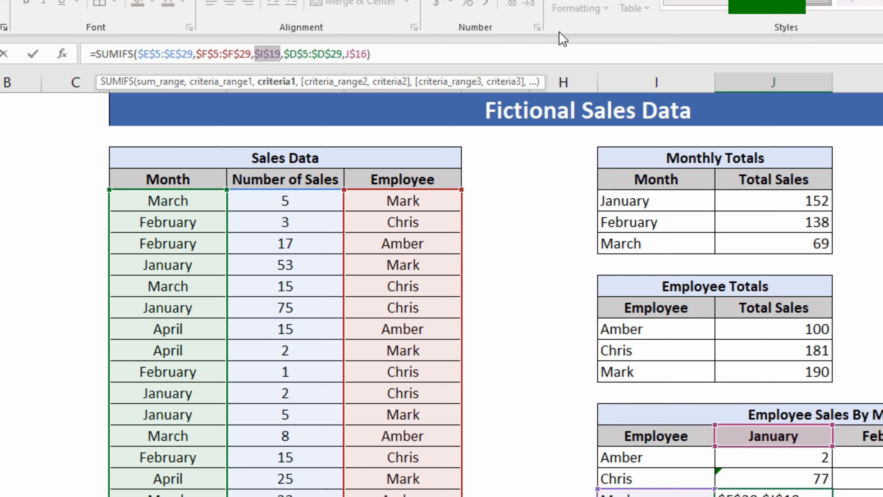
key("Return")
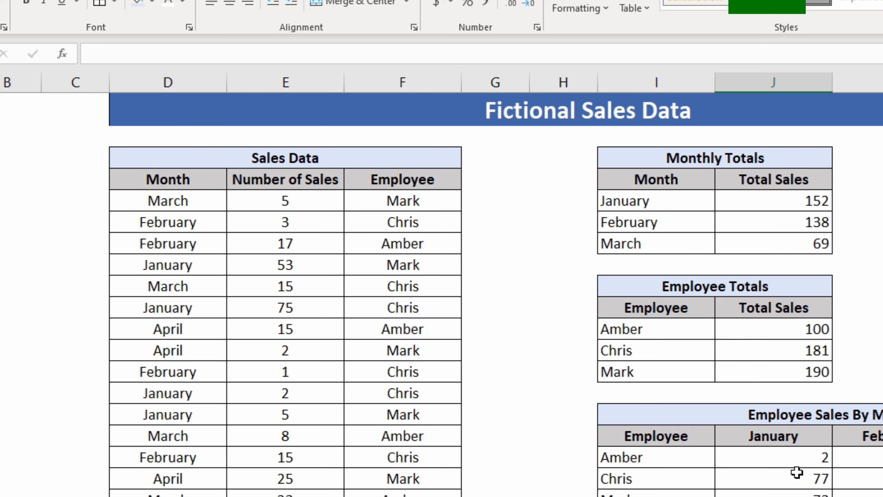
Step: Fill the SUMIFS formula from J18 across to L18 and inspect the copied references in K18 and L18
left_click(796, 475)
left_click_drag(537, 328, 651, 322)
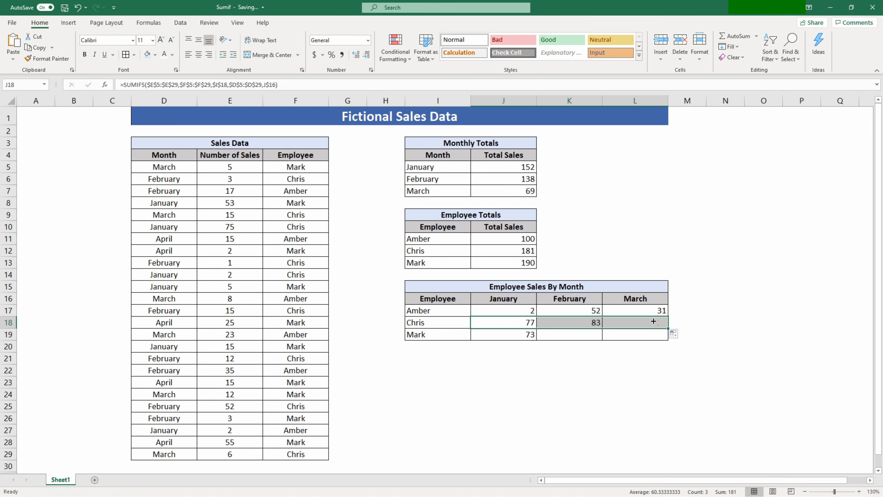
left_click(590, 322)
left_click(306, 84)
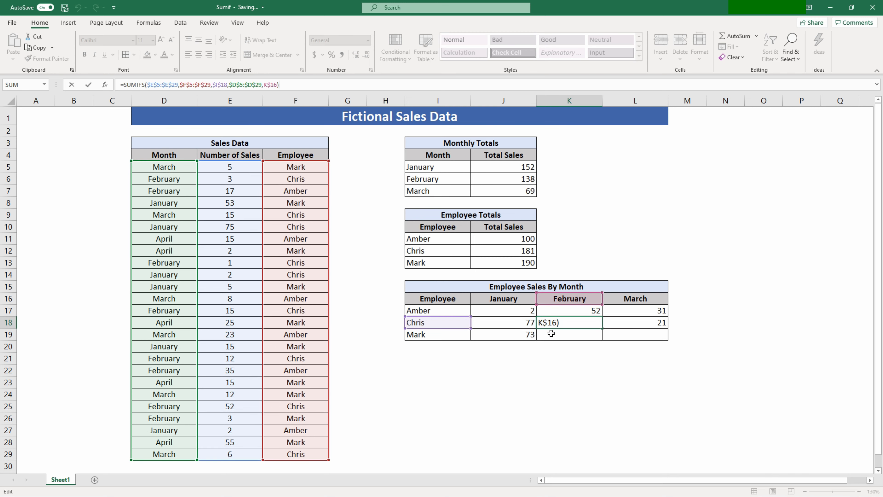
key("Return")
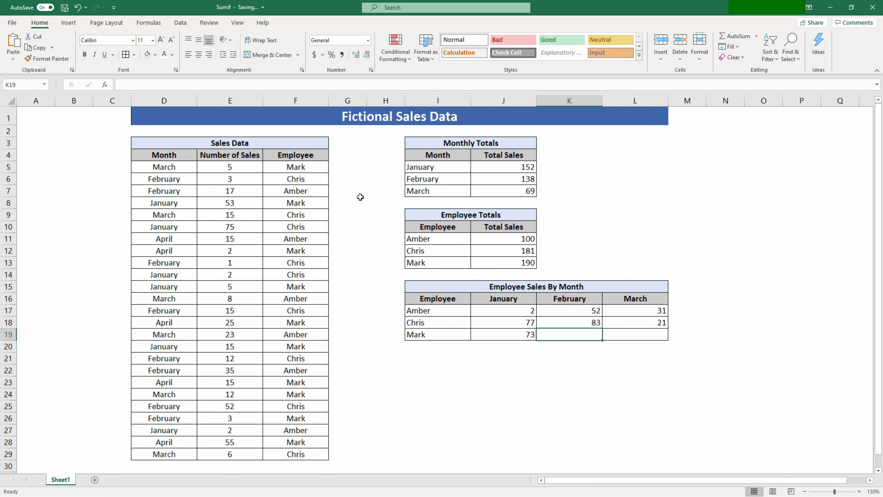
left_click(634, 323)
left_click(356, 85)
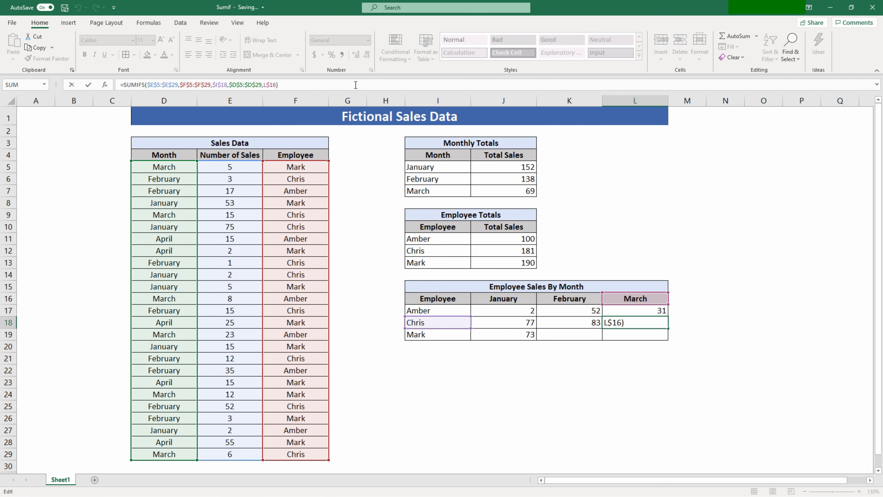
Step: Fill the SUMIFS formula from J19 across to L19 and inspect the copied references in K19 and L19
left_click(520, 332)
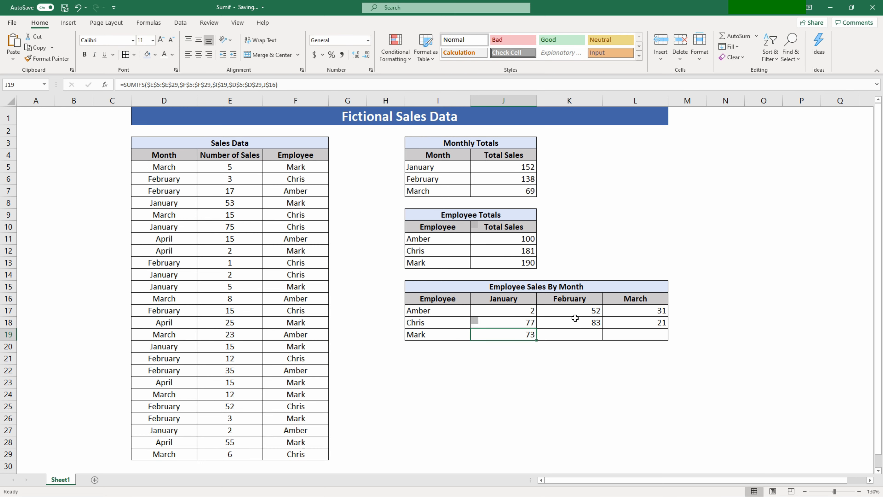
left_click_drag(537, 340, 645, 342)
left_click(589, 334)
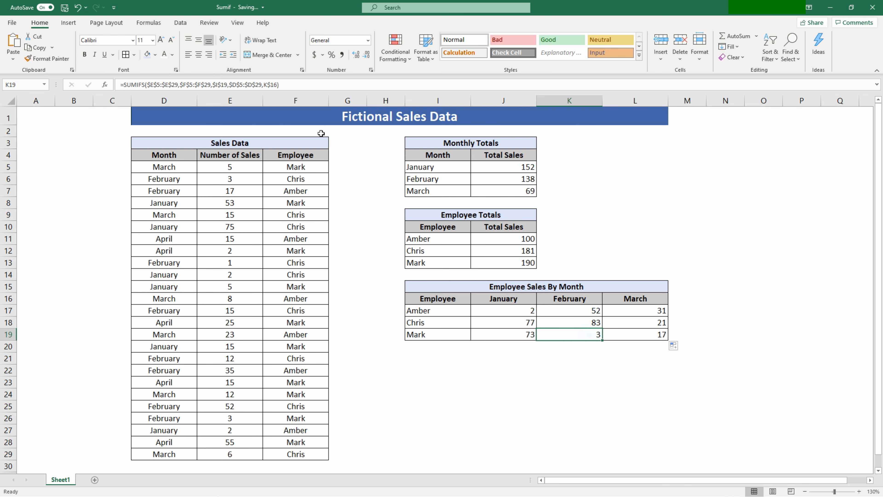
left_click(302, 87)
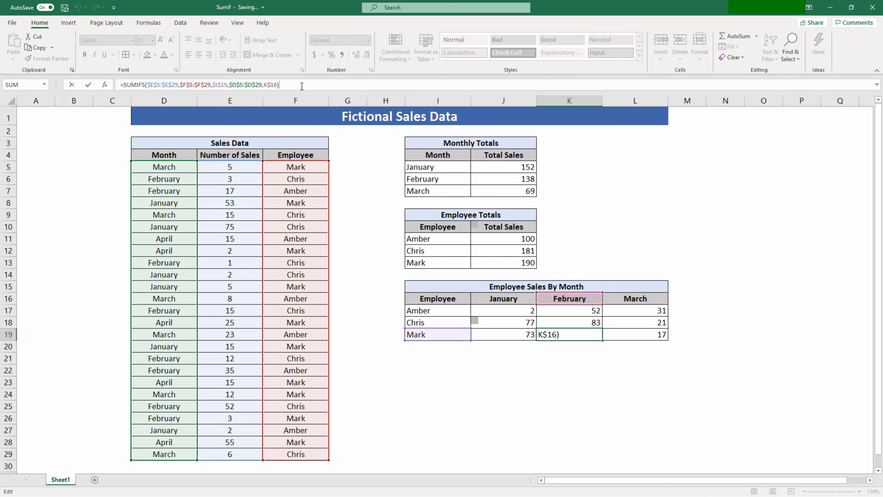
key("Return")
left_click(617, 334)
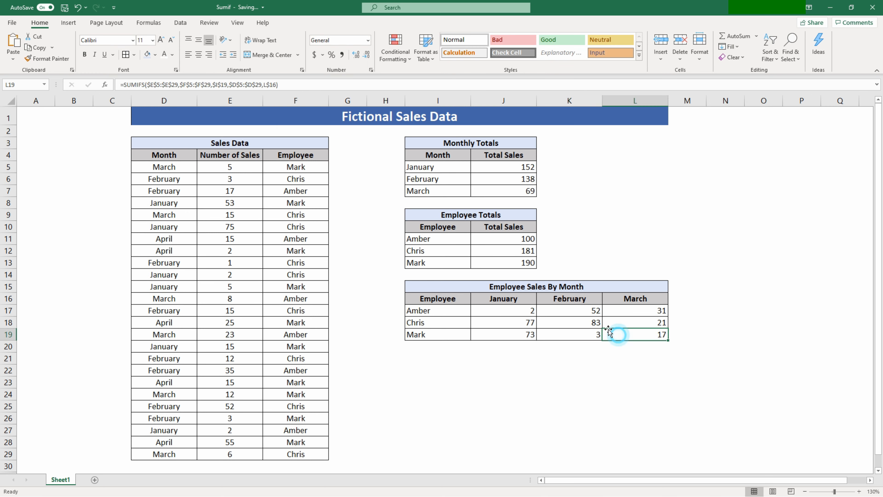
left_click(395, 88)
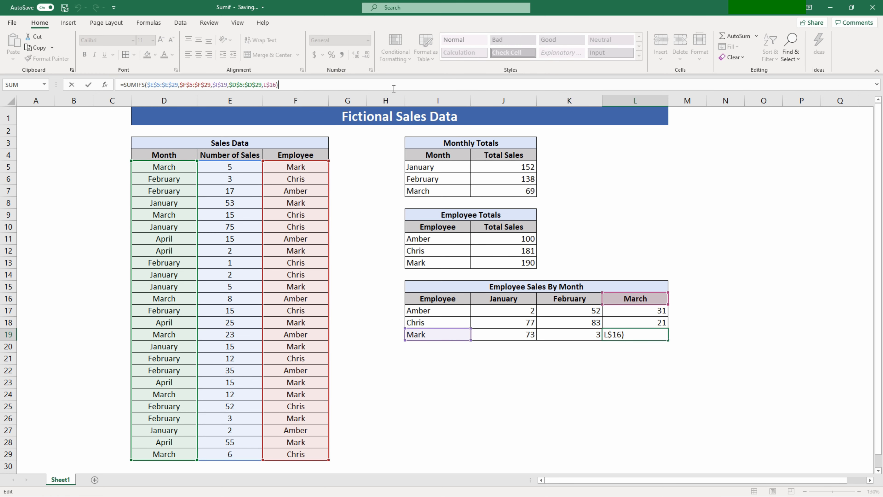
key("Return")
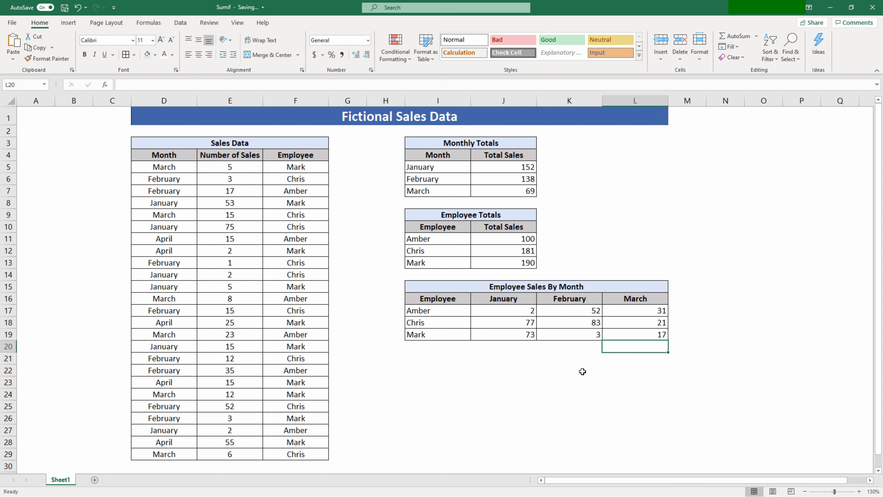